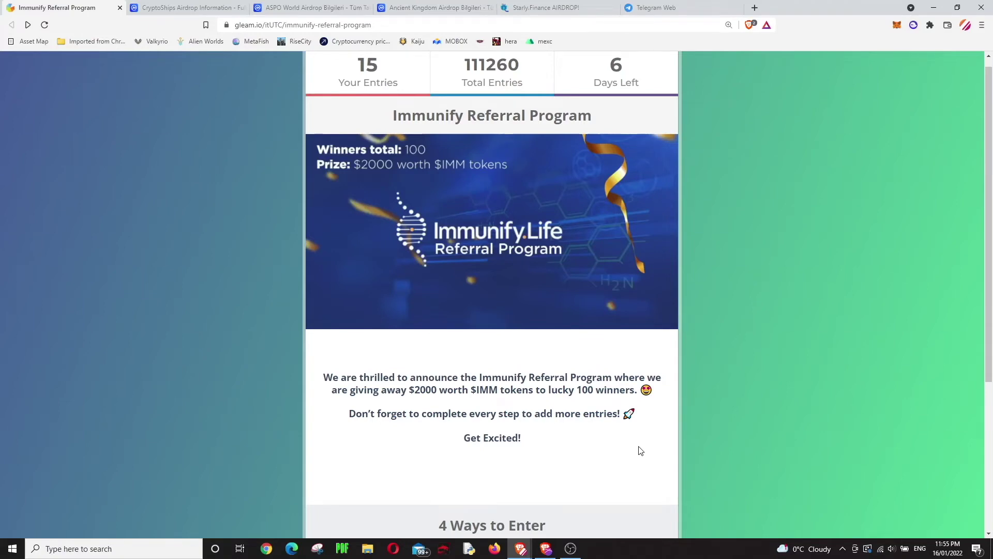
Step: Highlight the 100 winners and $2000 $IMM prize, scroll to the entry methods, then switch to CryptoShips
left_click_drag(578, 391, 638, 396)
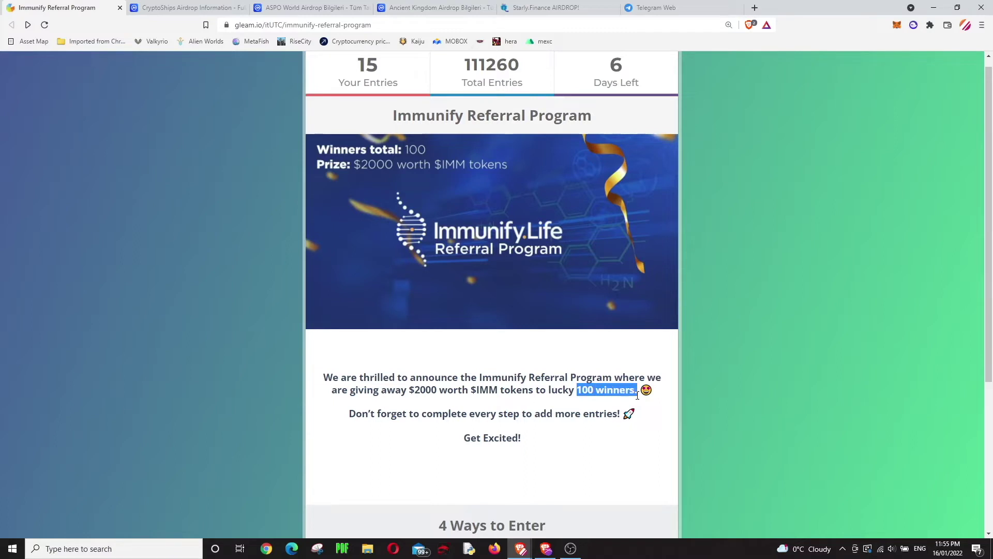
left_click_drag(412, 389, 500, 391)
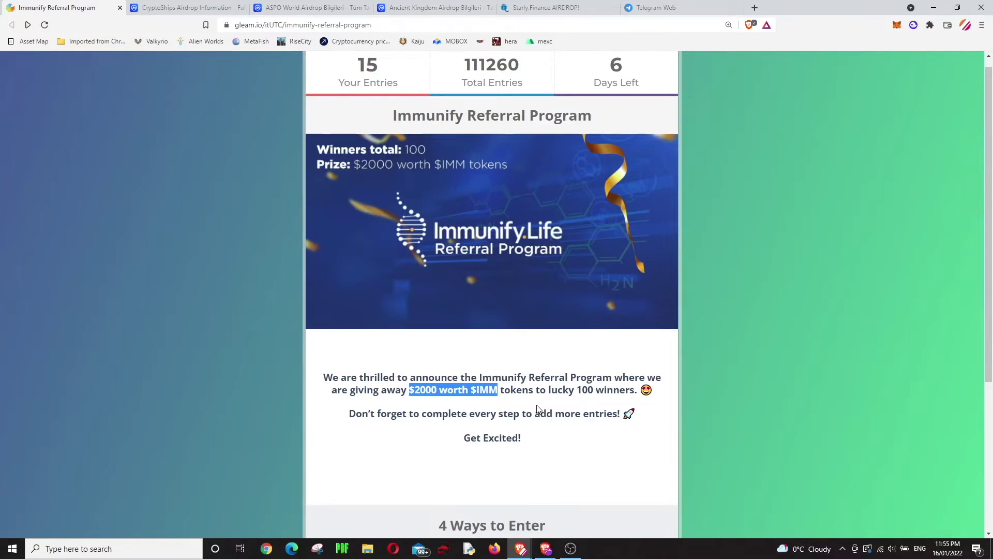
scroll(538, 409, "down", 4)
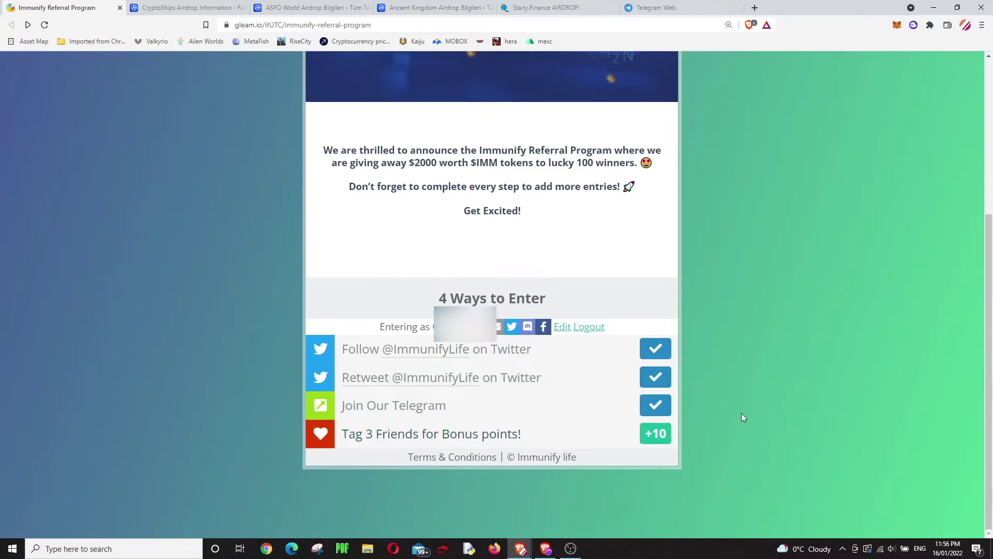
left_click(192, 8)
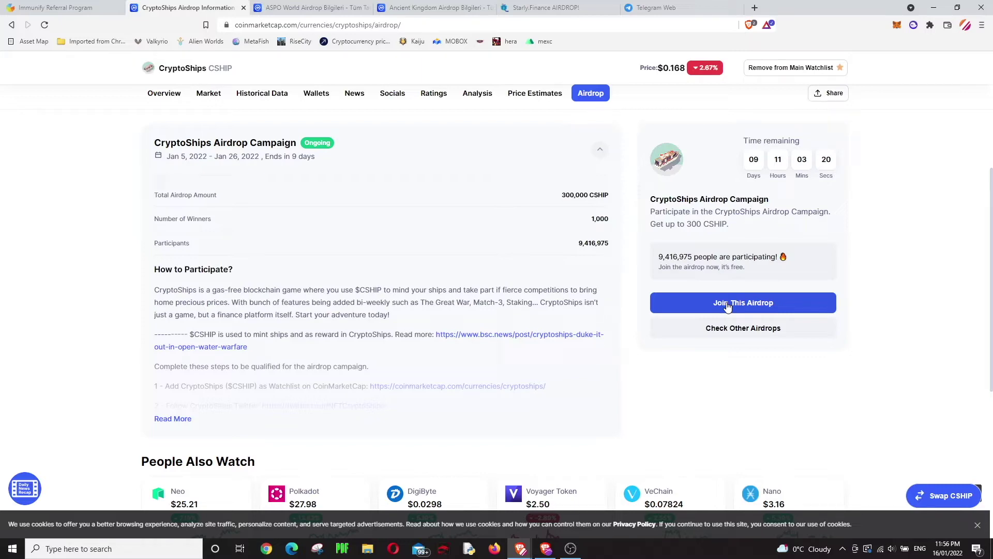
Step: Open the CryptoShips join form, highlight its Twitter and Facebook follow requirements, and scroll through the fields
left_click(727, 304)
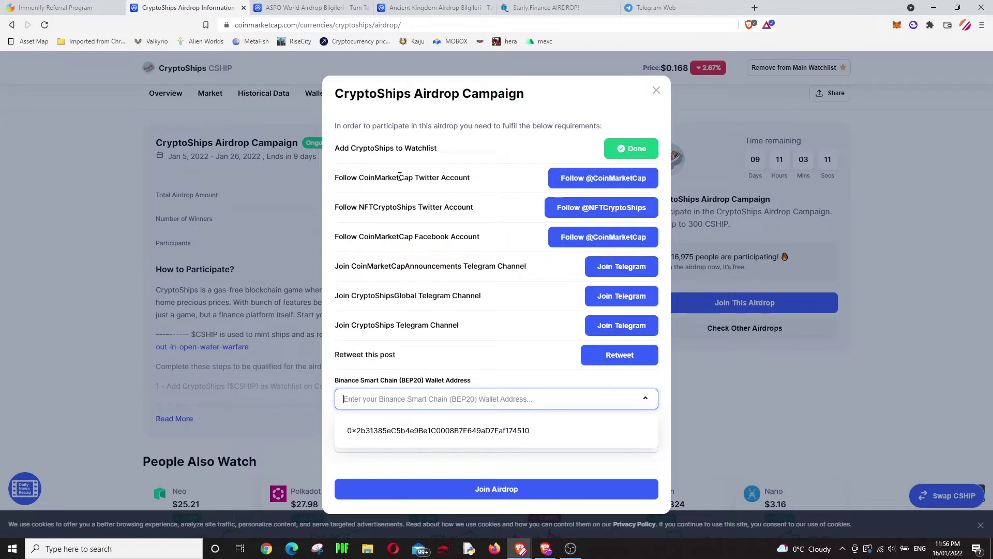
left_click_drag(346, 177, 429, 178)
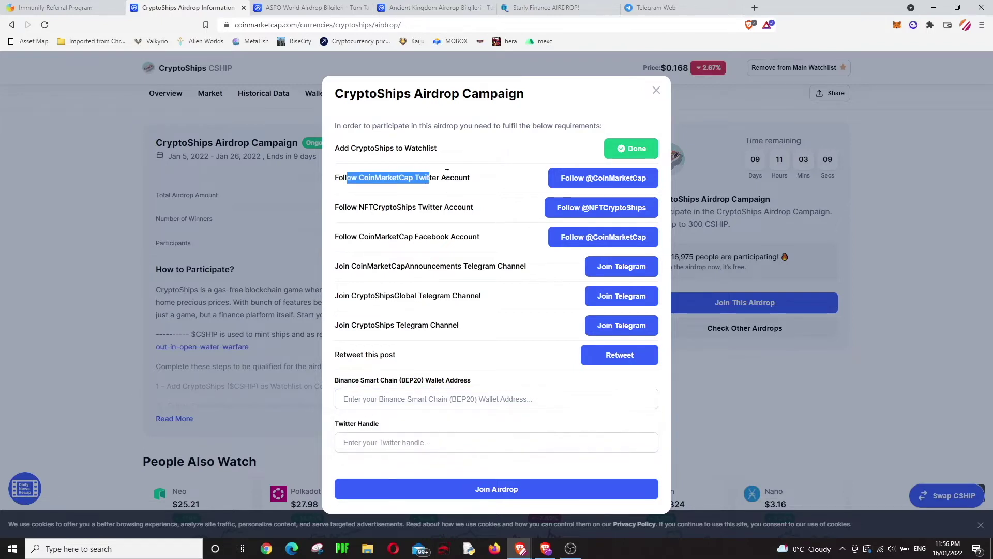
left_click_drag(404, 236, 356, 266)
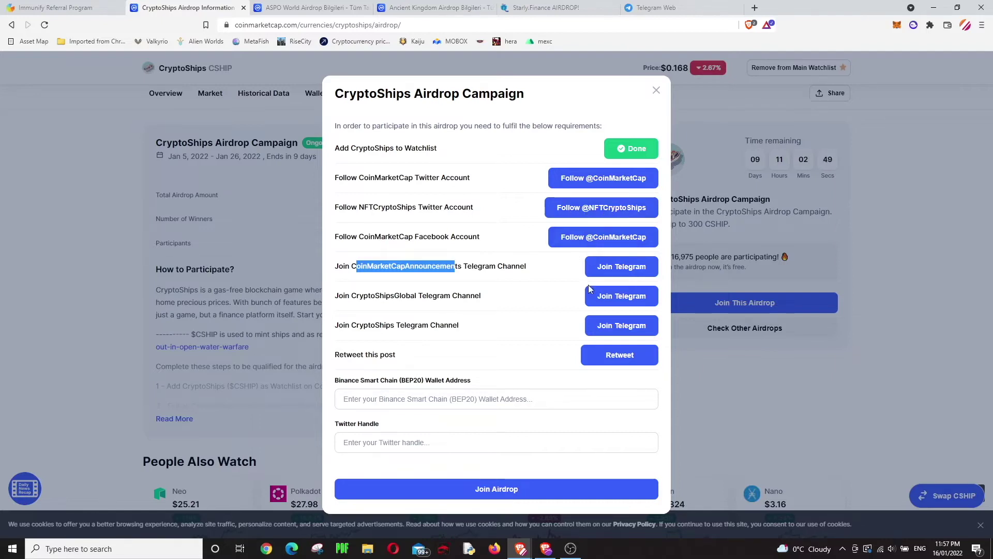
scroll(489, 340, "down", 5)
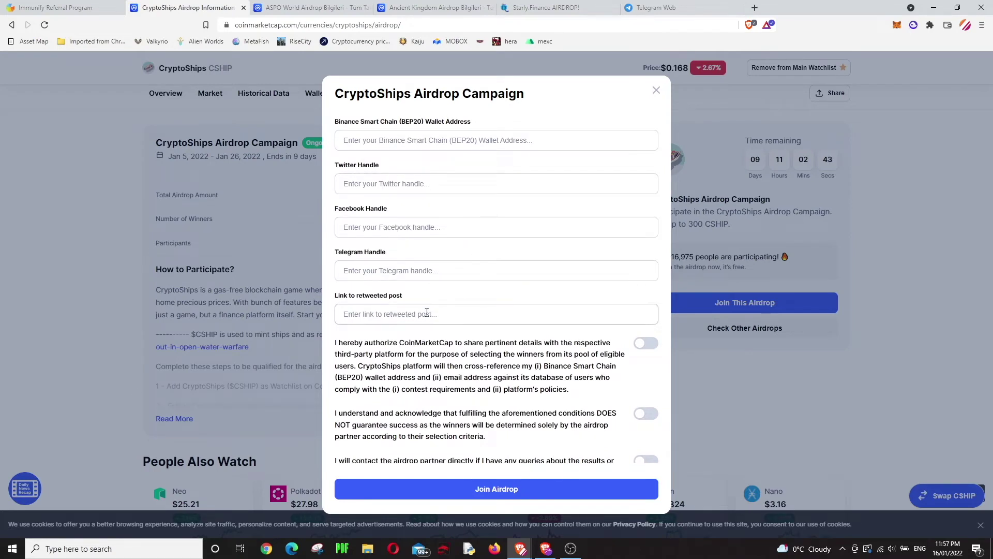
scroll(426, 313, "down", 1)
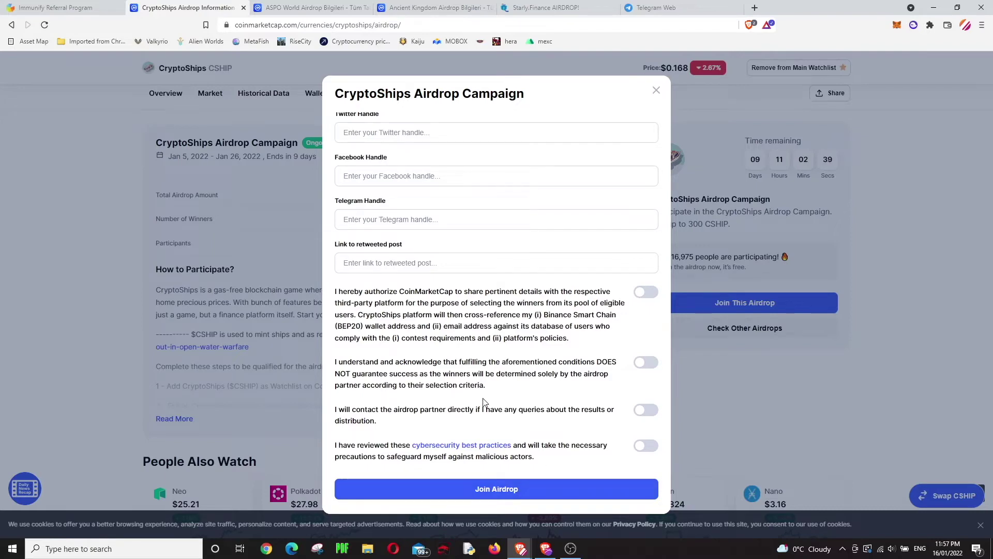
scroll(494, 368, "up", 6)
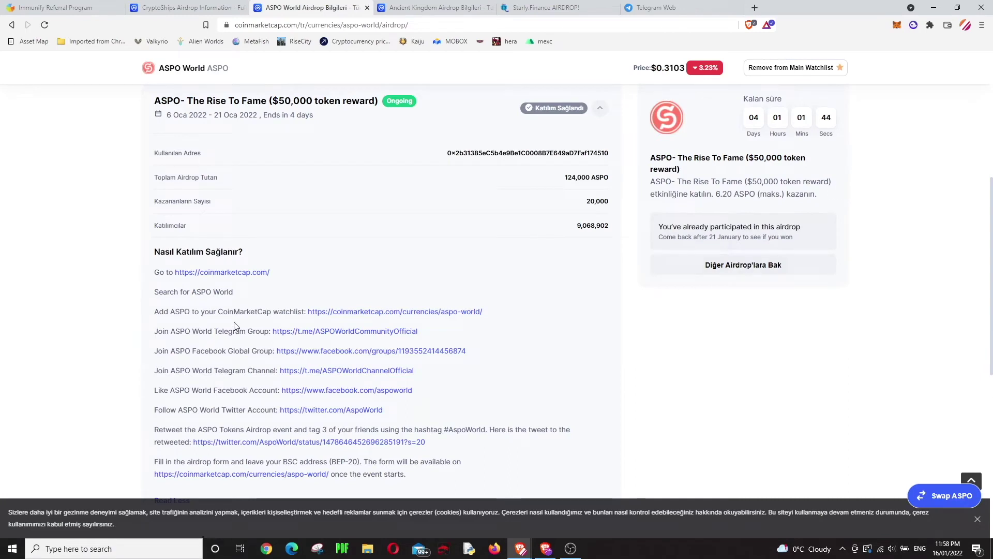
Step: Scroll briefly through the ASPO World instructions, then move on to the Ancient Kingdom form
scroll(234, 323, "down", 2)
scroll(238, 326, "up", 2)
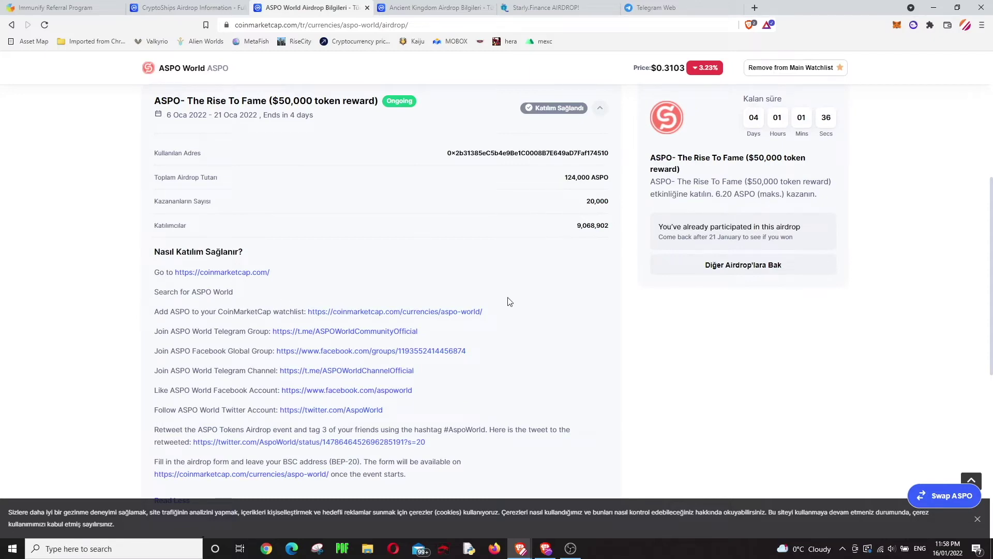
left_click(440, 7)
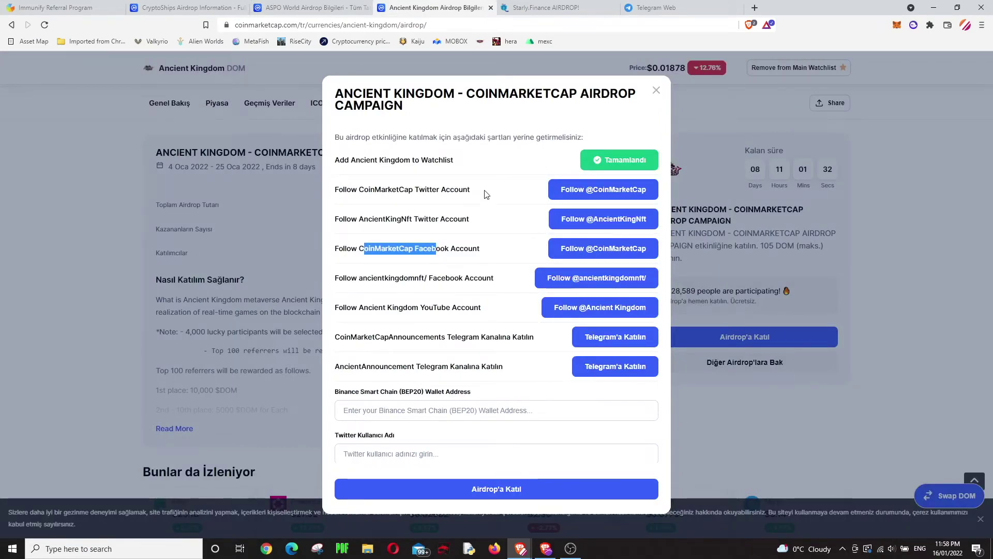
Step: Highlight the Ancient Kingdom Facebook, Twitter and CoinMarketCapAnnouncements Telegram requirements
scroll(472, 254, "down", 4)
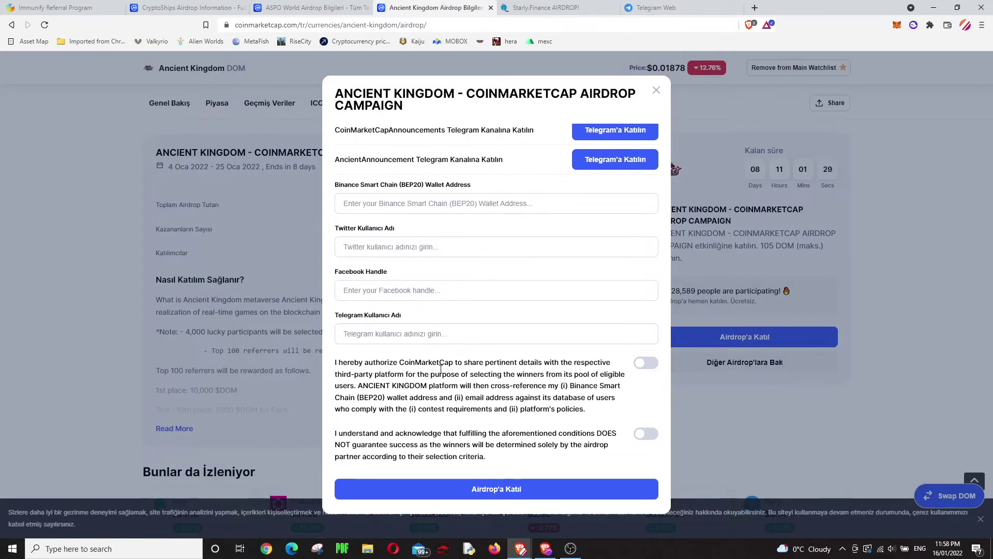
scroll(435, 348, "down", 2)
scroll(447, 384, "up", 5)
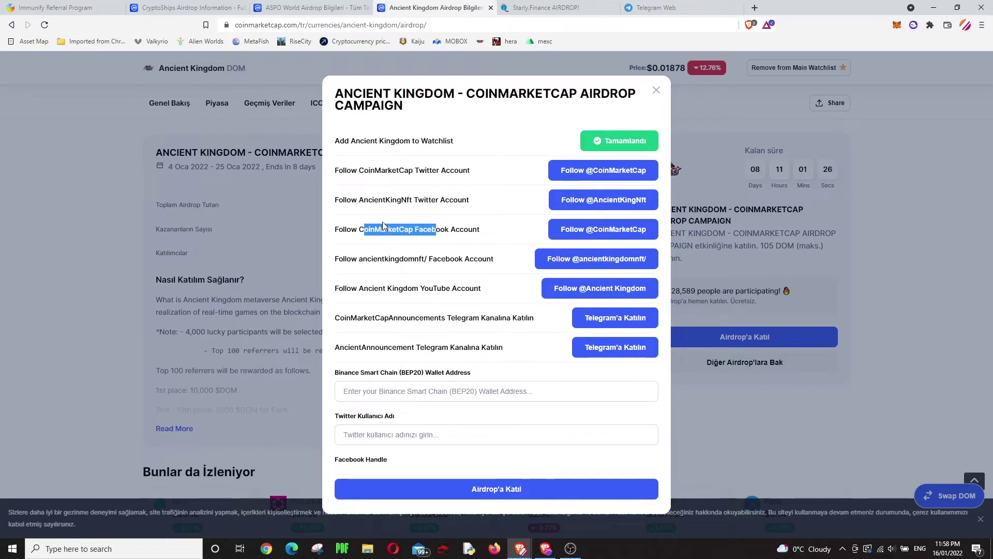
left_click(364, 229)
left_click_drag(364, 229, 402, 229)
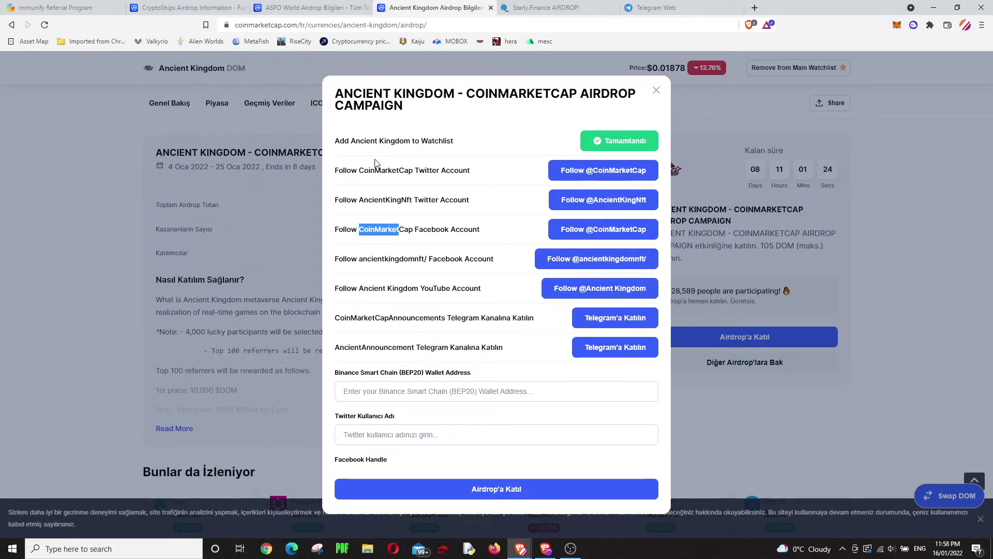
left_click_drag(364, 170, 425, 171)
left_click_drag(346, 317, 424, 318)
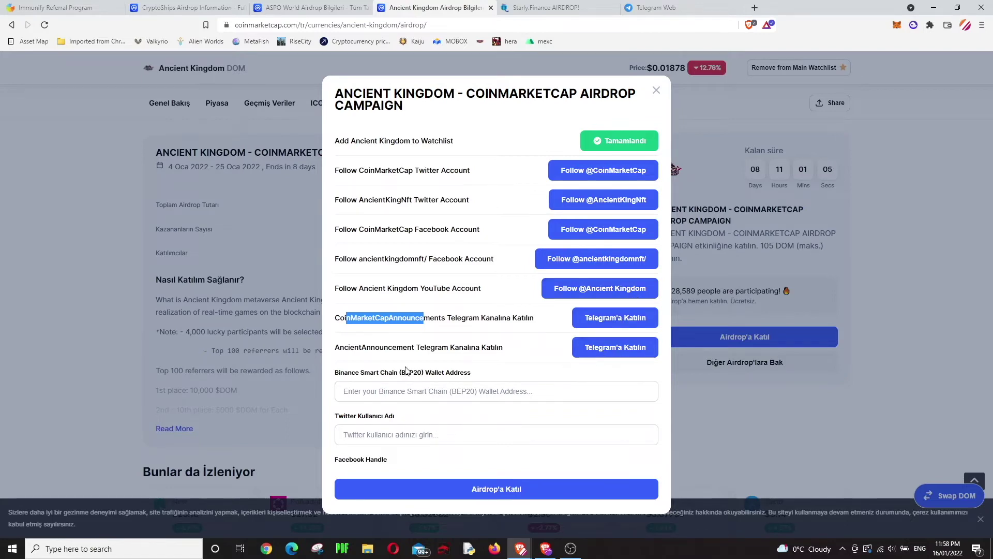
Step: Scroll through the rest of the form, return to the top, and move to the Starly.Finance page
scroll(406, 371, "down", 3)
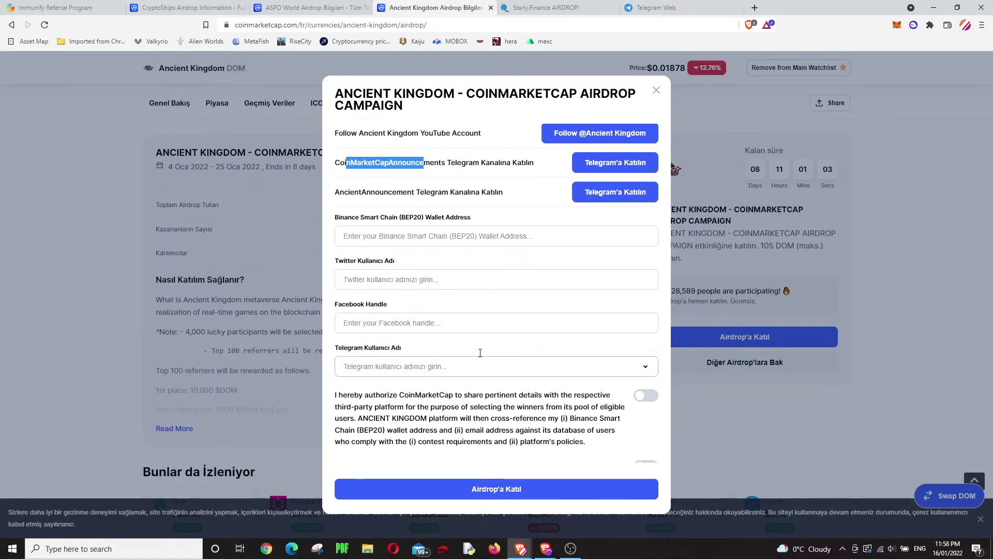
scroll(477, 365, "down", 2)
left_click(498, 484)
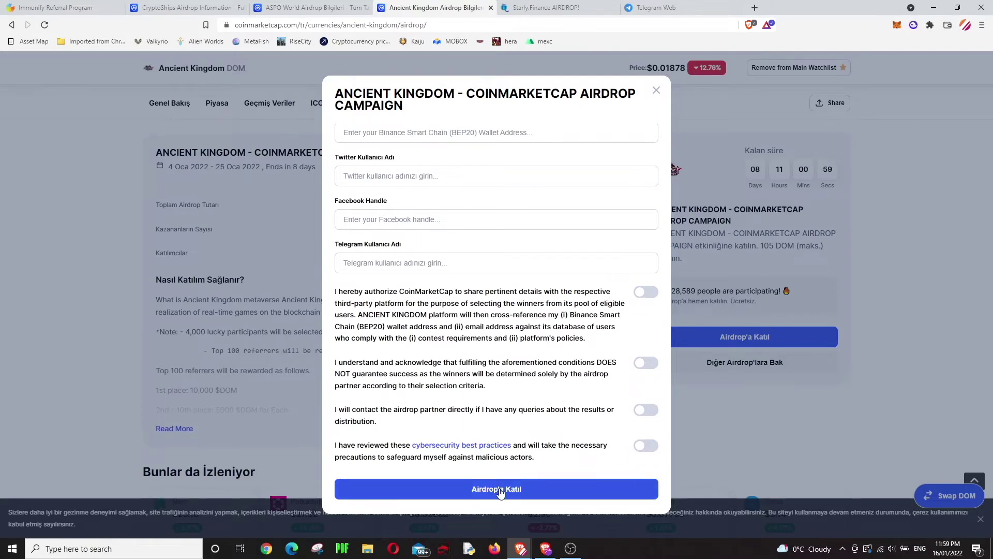
left_click(544, 11)
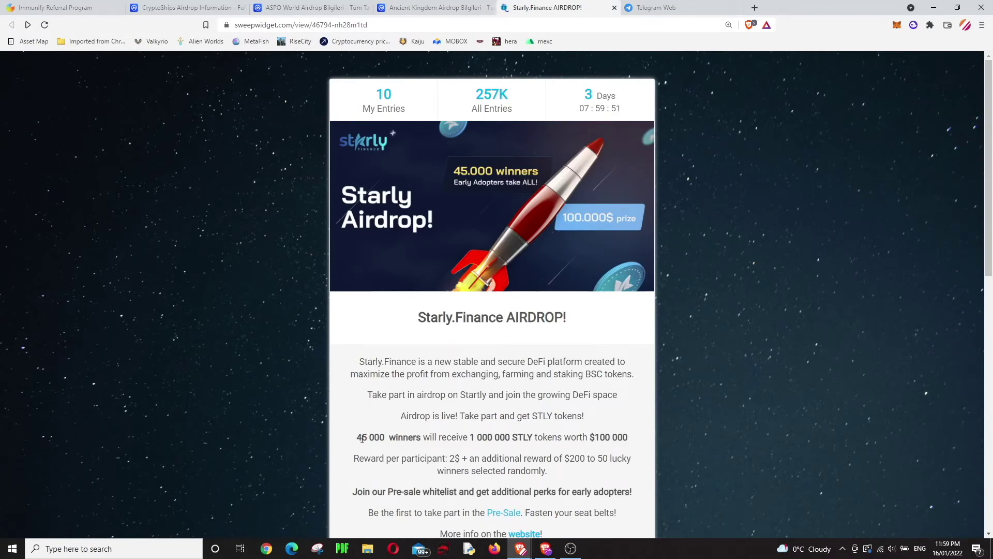
Step: Highlight the prize details: 45 000 winners, 2$ per participant, STLY token, extra $200 lucky-winner reward
left_click_drag(356, 438, 449, 436)
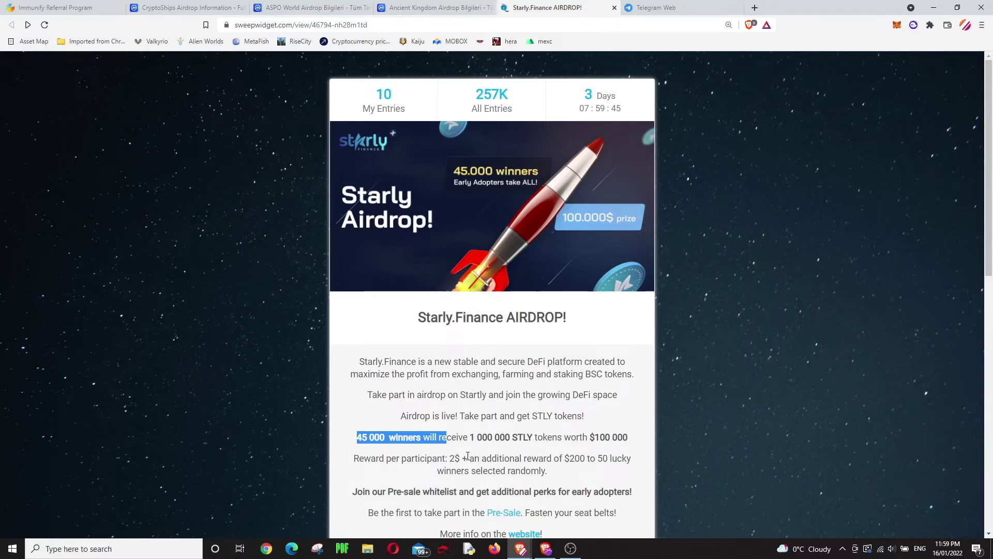
left_click_drag(461, 459, 447, 458)
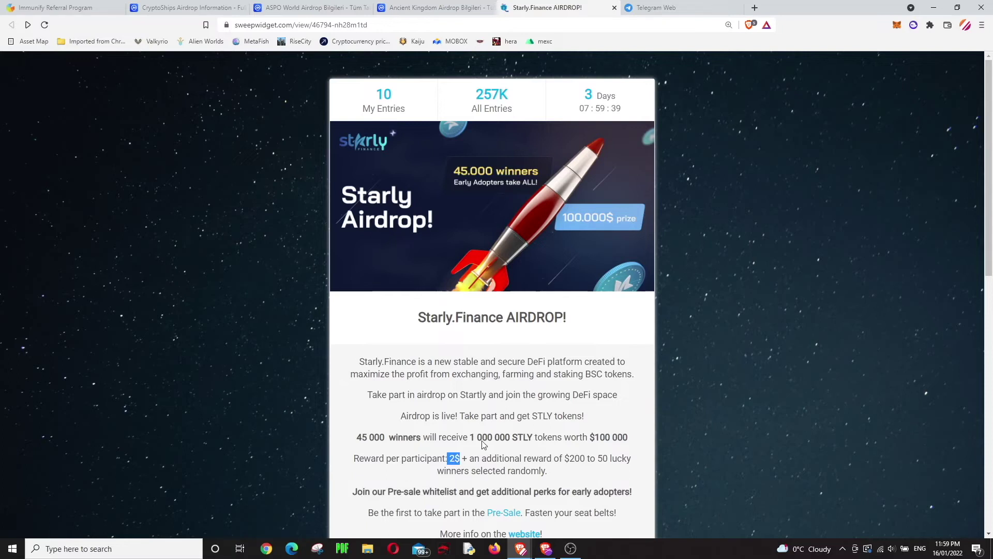
left_click_drag(553, 416, 532, 417)
left_click_drag(461, 458, 428, 459)
left_click_drag(570, 458, 584, 462)
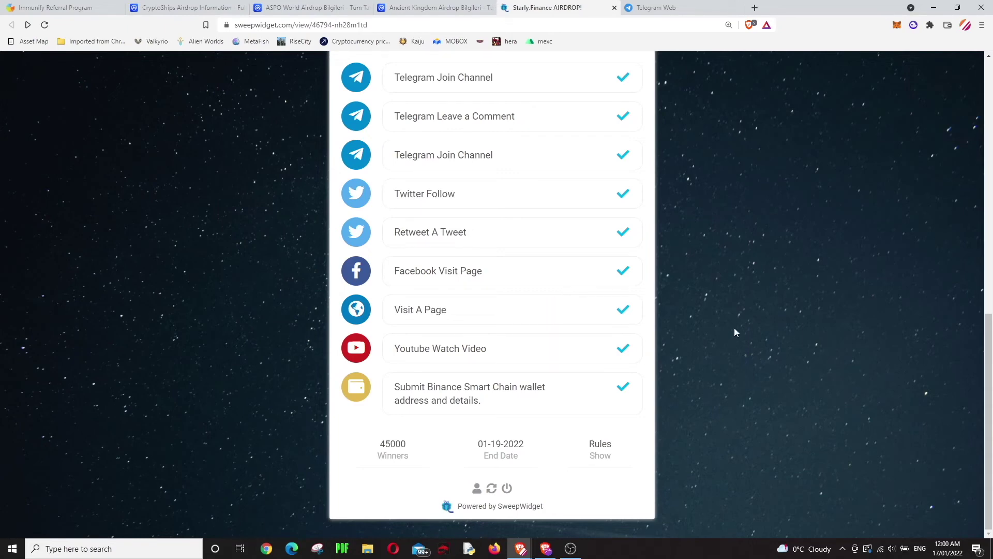
Step: Send /start to the Fish Finance Airdrop Bot, replacing the leftover draft text
left_click(699, 13)
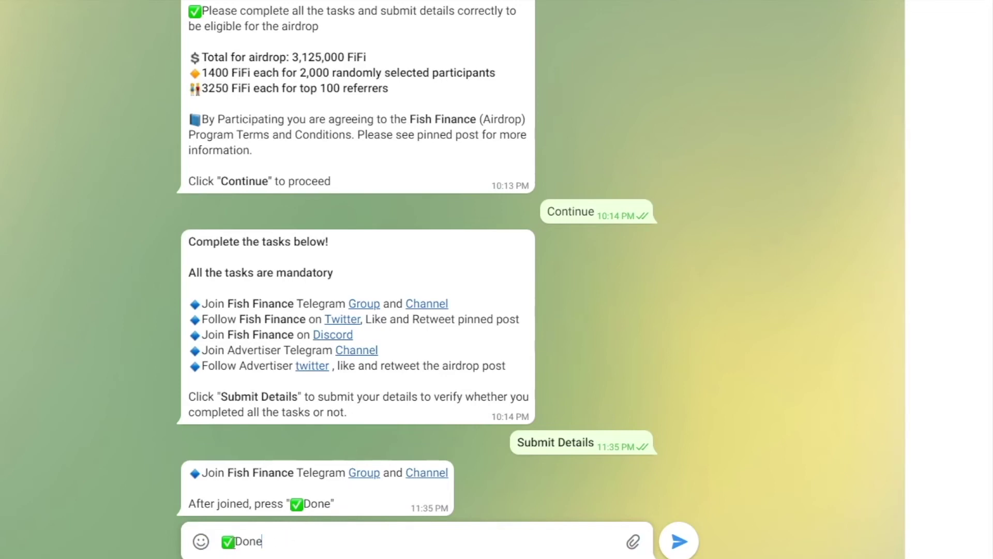
key("ctrl+a")
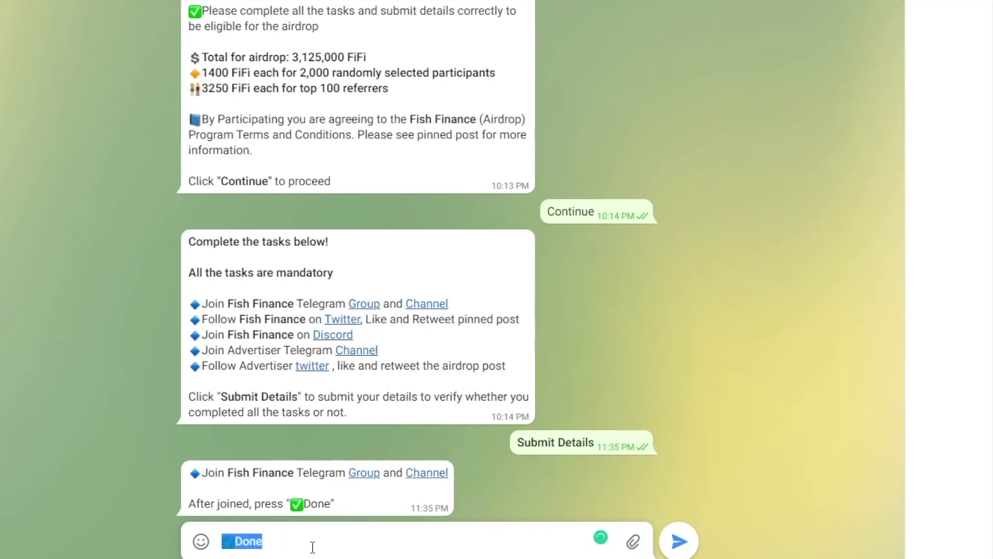
type("/start")
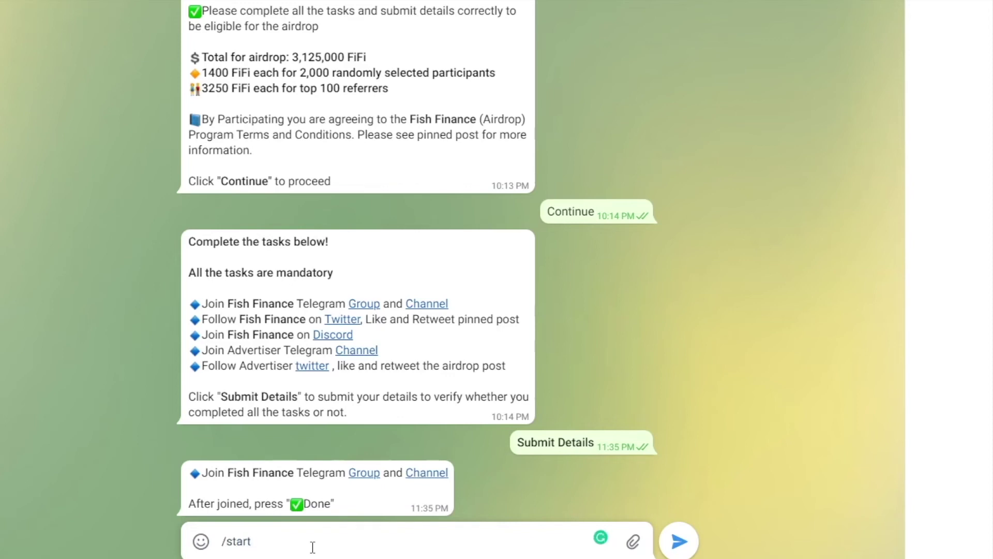
key("Return")
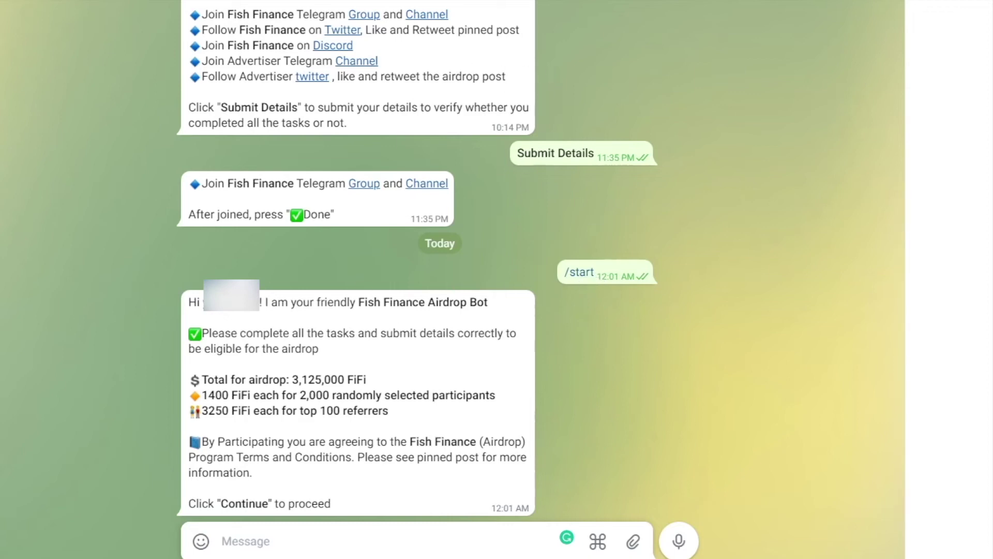
left_click_drag(268, 504, 222, 504)
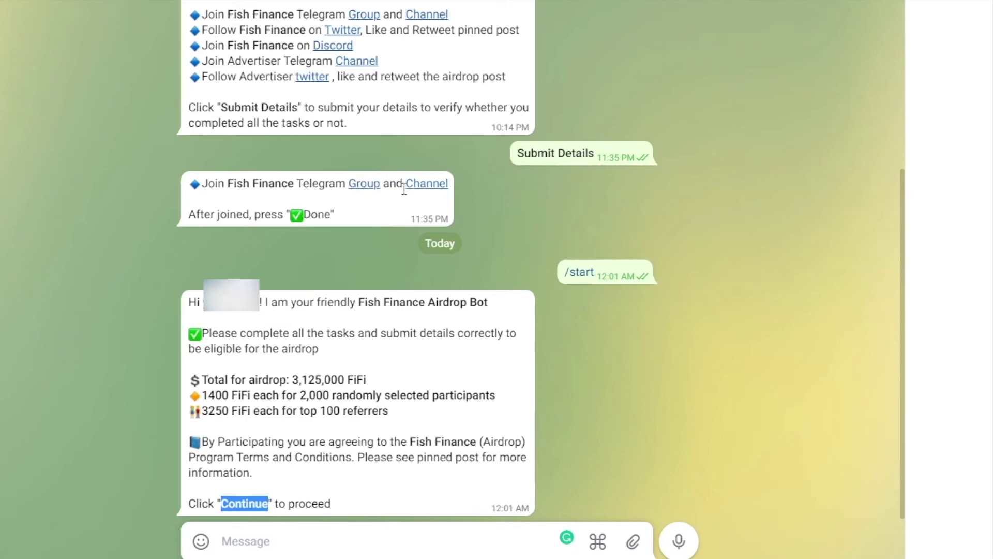
left_click_drag(290, 218, 332, 218)
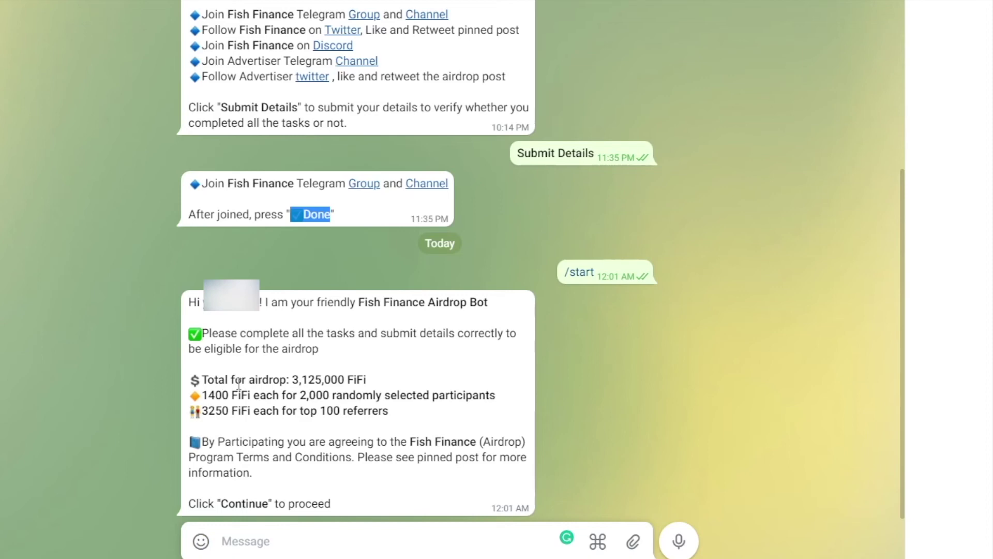
left_click_drag(301, 395, 373, 394)
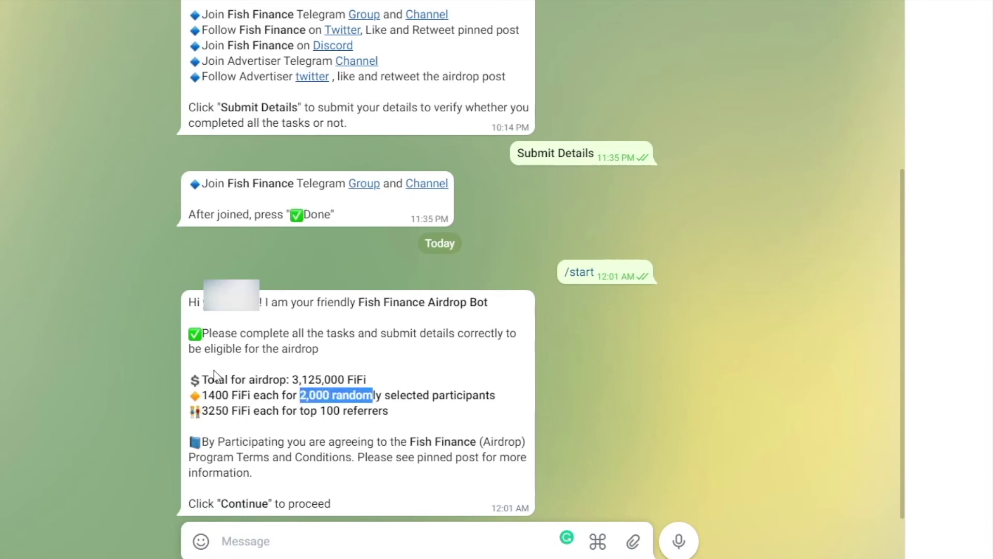
left_click_drag(202, 395, 230, 398)
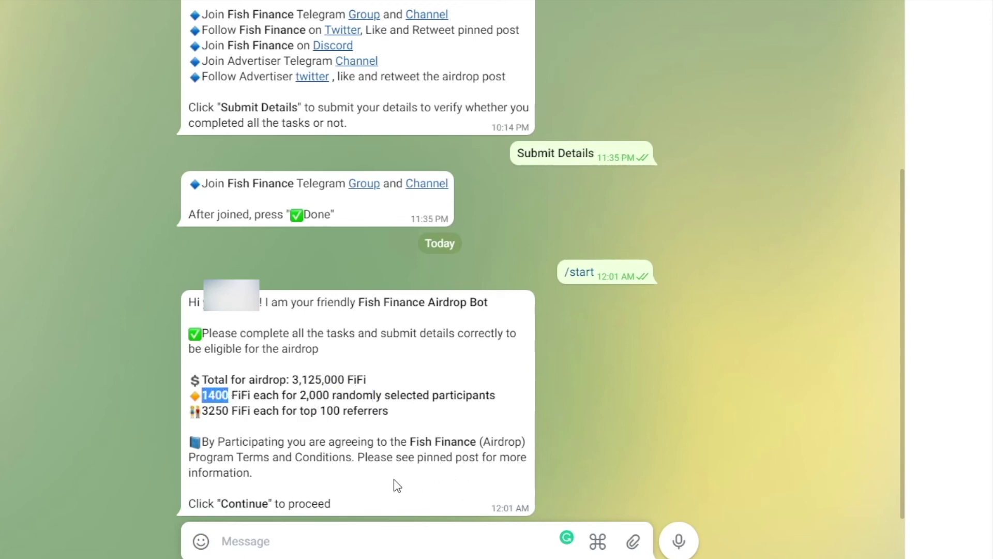
left_click(349, 533)
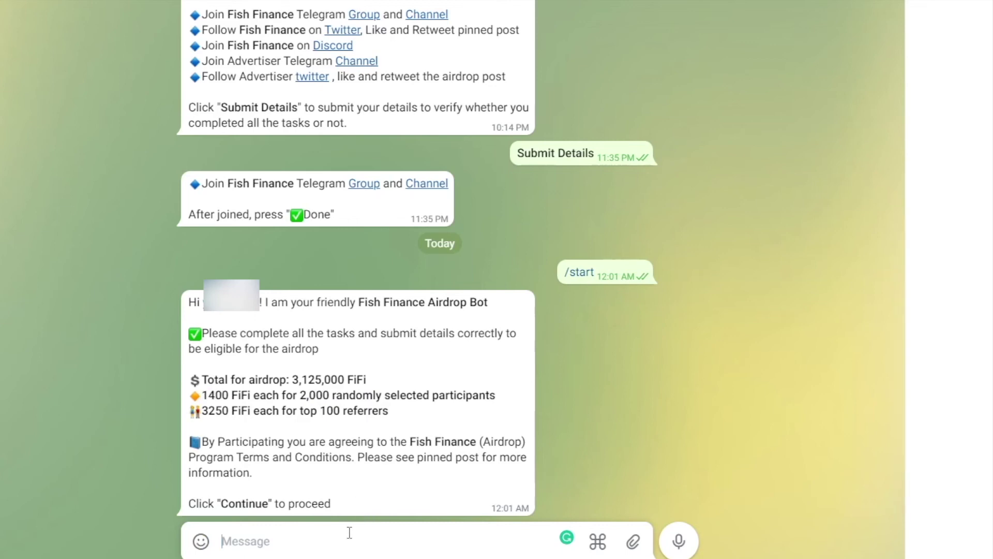